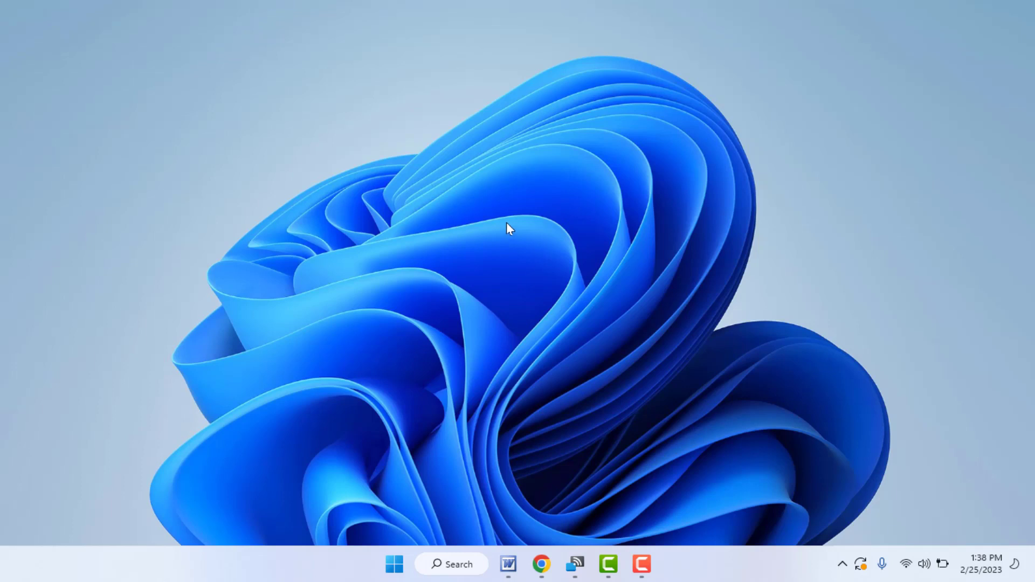
- Launch Photos from Start search to reproduce the error, then close it
key(super)
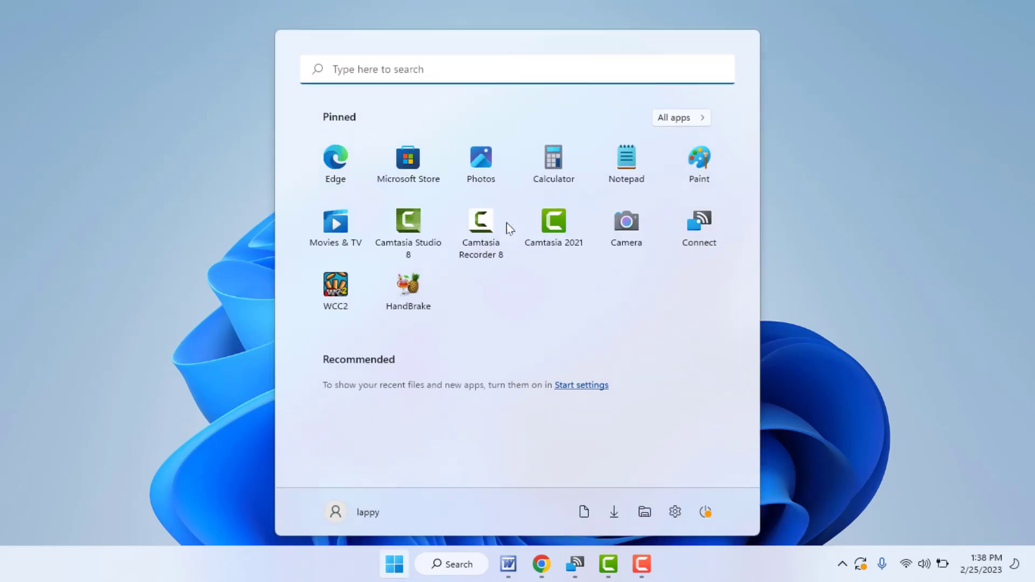
text(photos)
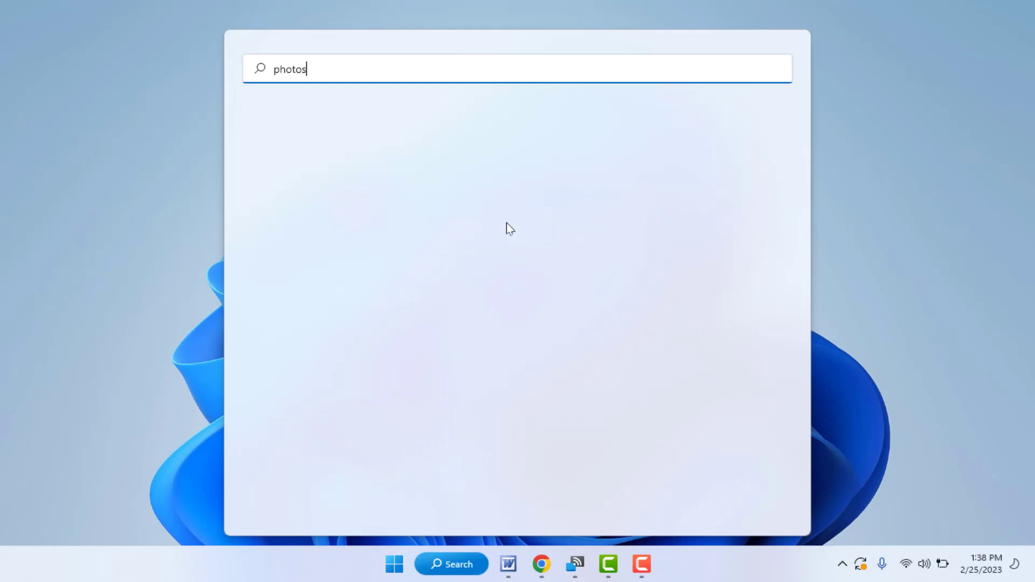
key(Return)
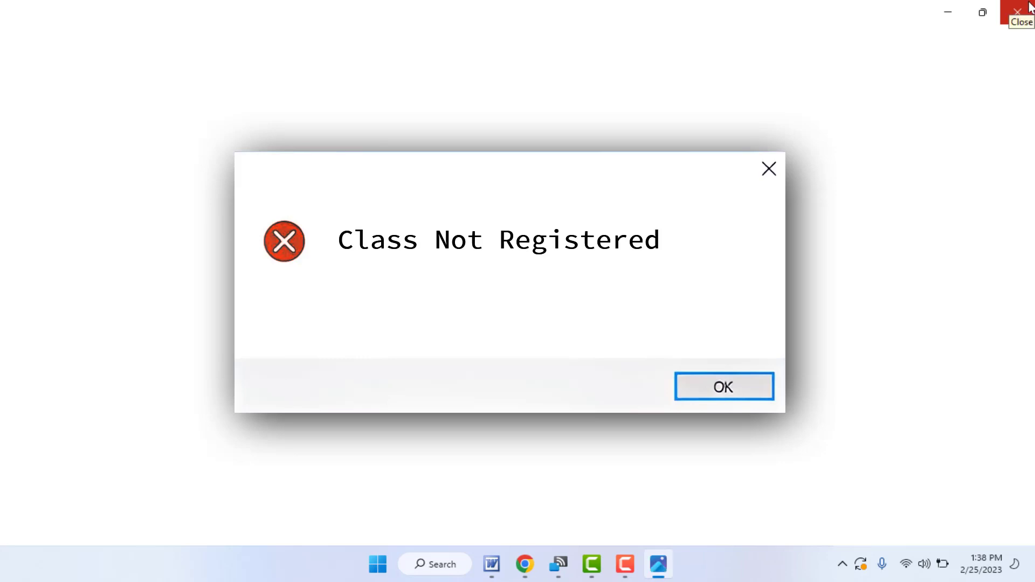
click(1029, 6)
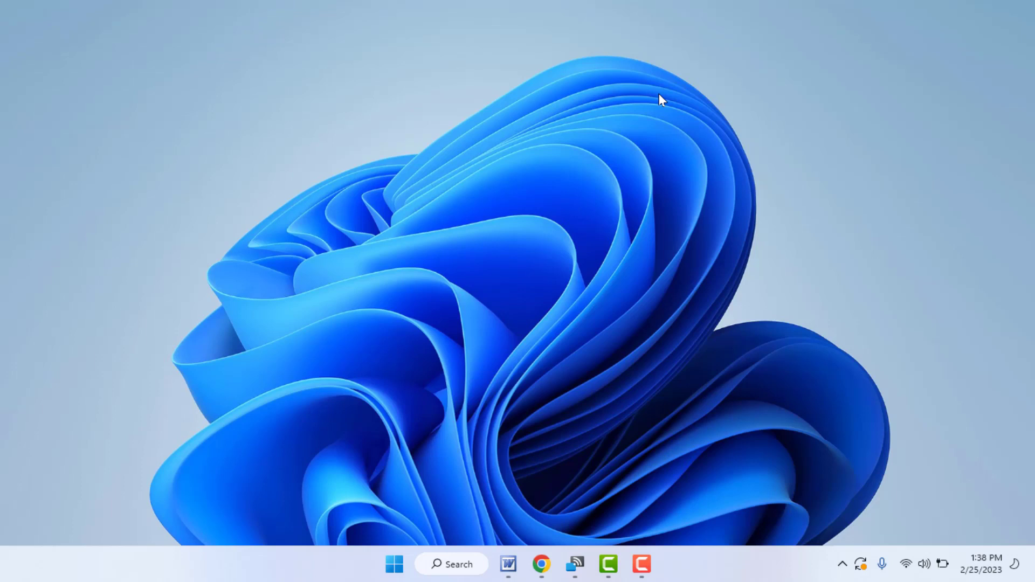
- Restart the Windows Explorer process from a maximized Task Manager, then close Task Manager
key(ctrl+shift+Escape)
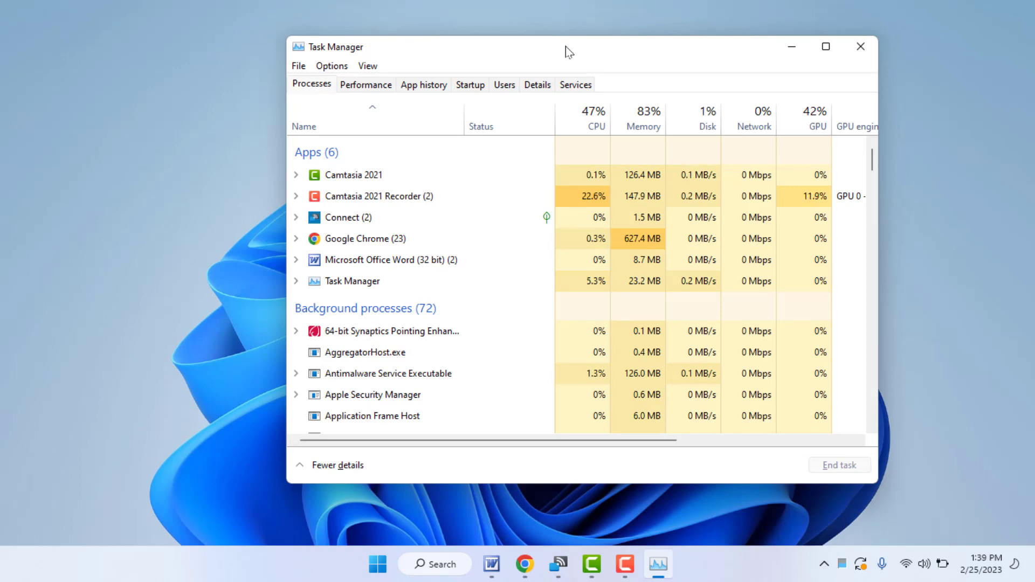
double_click(567, 45)
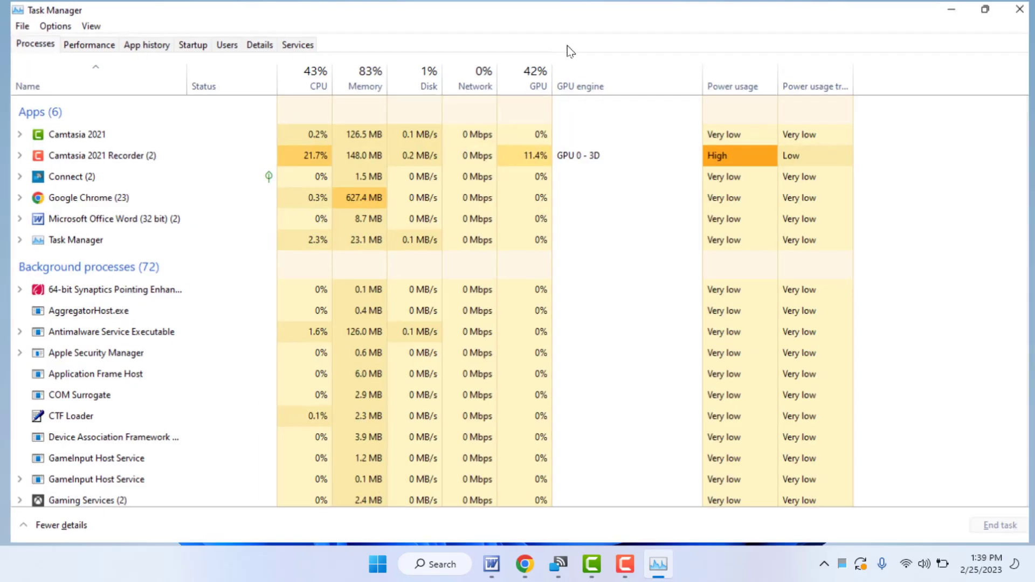
click(156, 199)
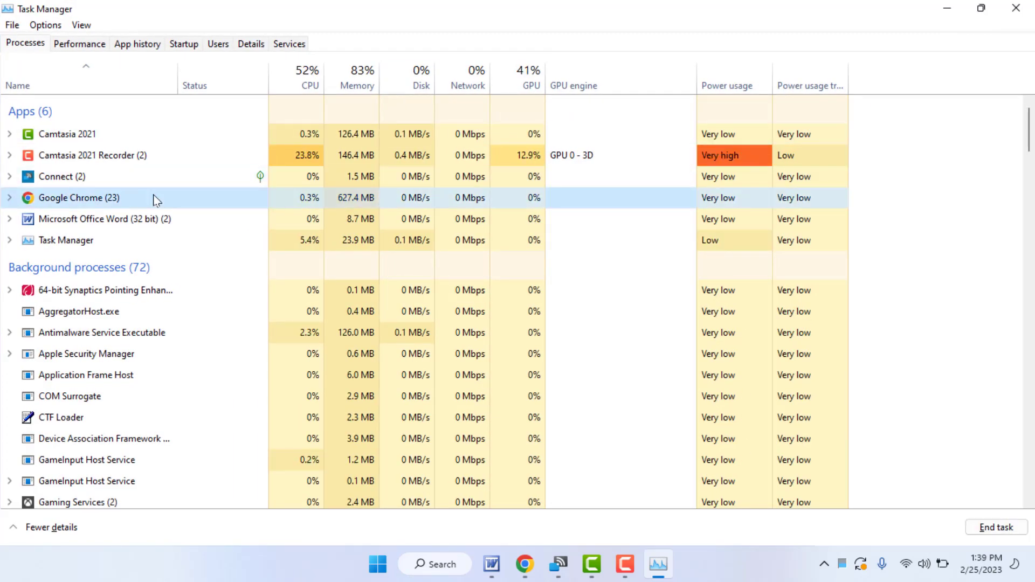
scroll(155, 199, down, 15)
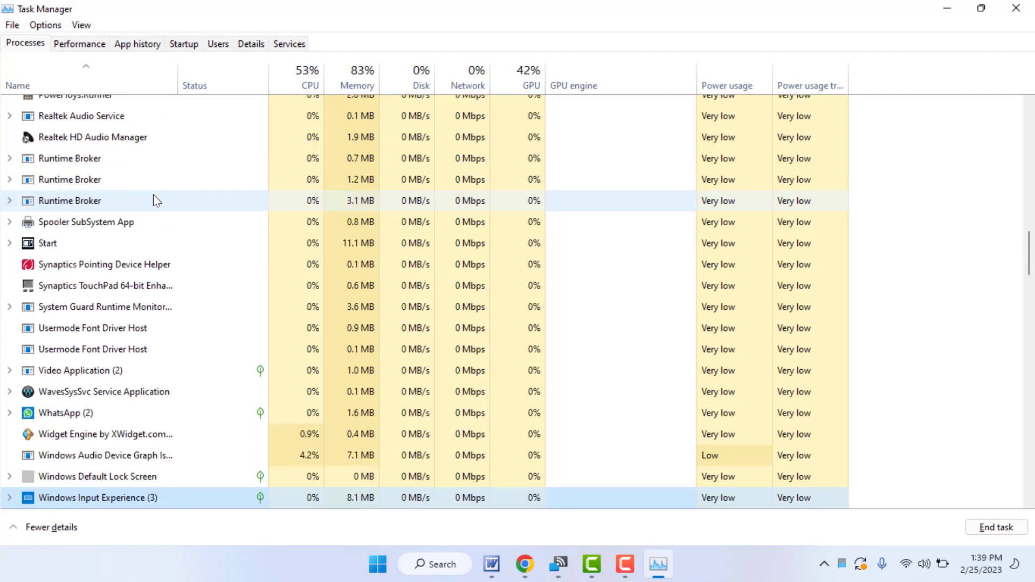
scroll(156, 200, down, 20)
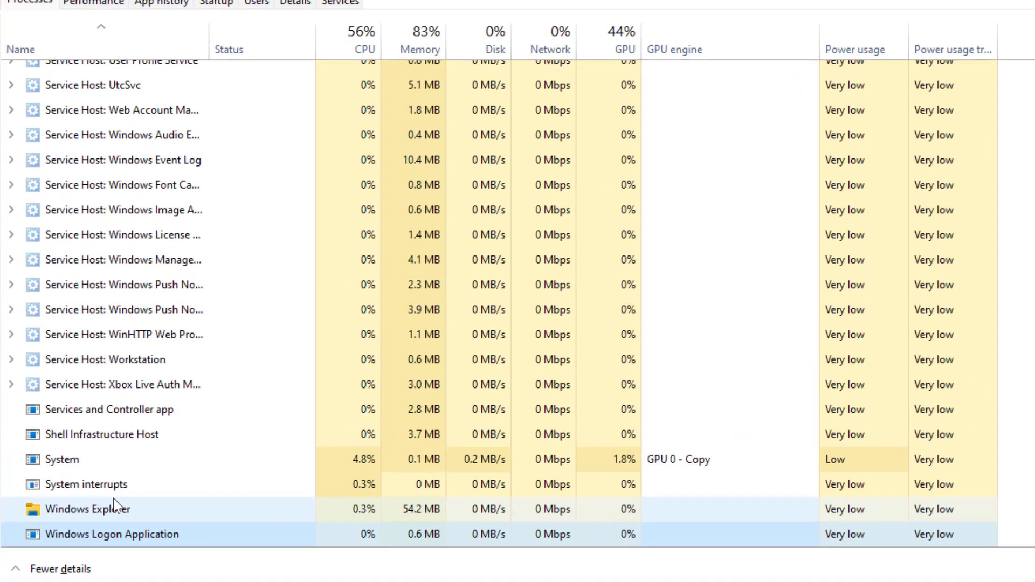
right_click(100, 472)
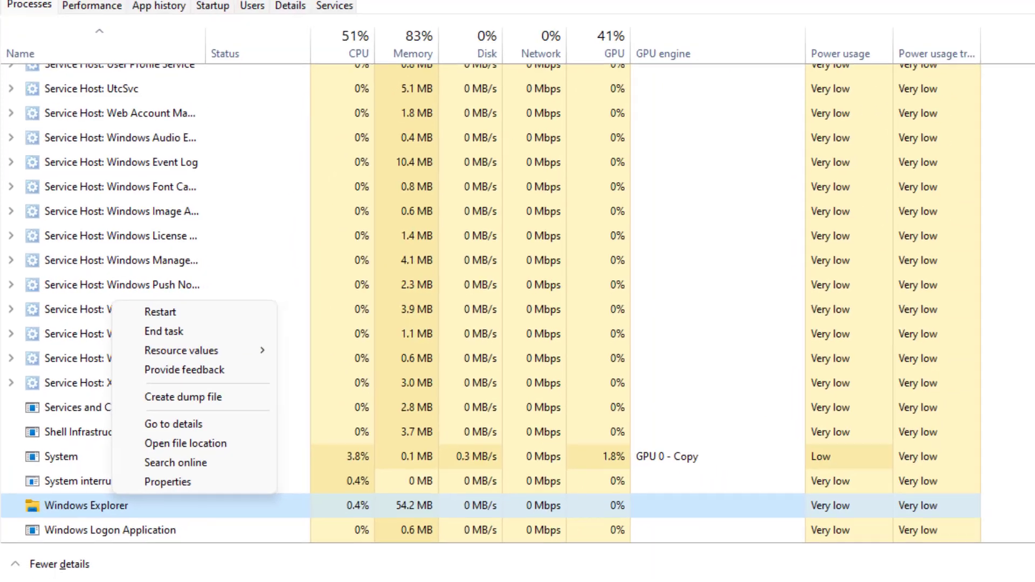
click(226, 315)
click(1009, 11)
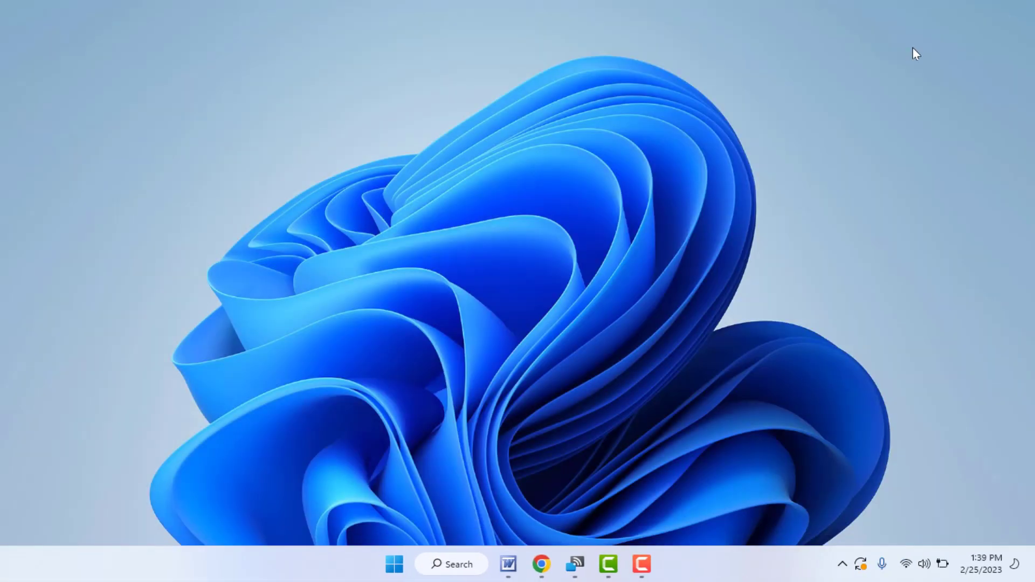
key(super)
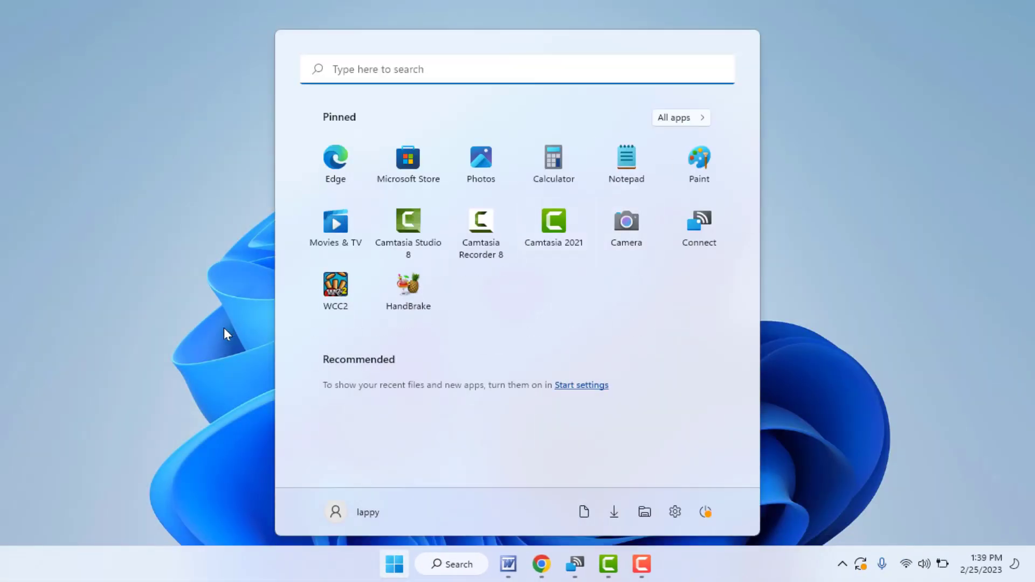
click(448, 144)
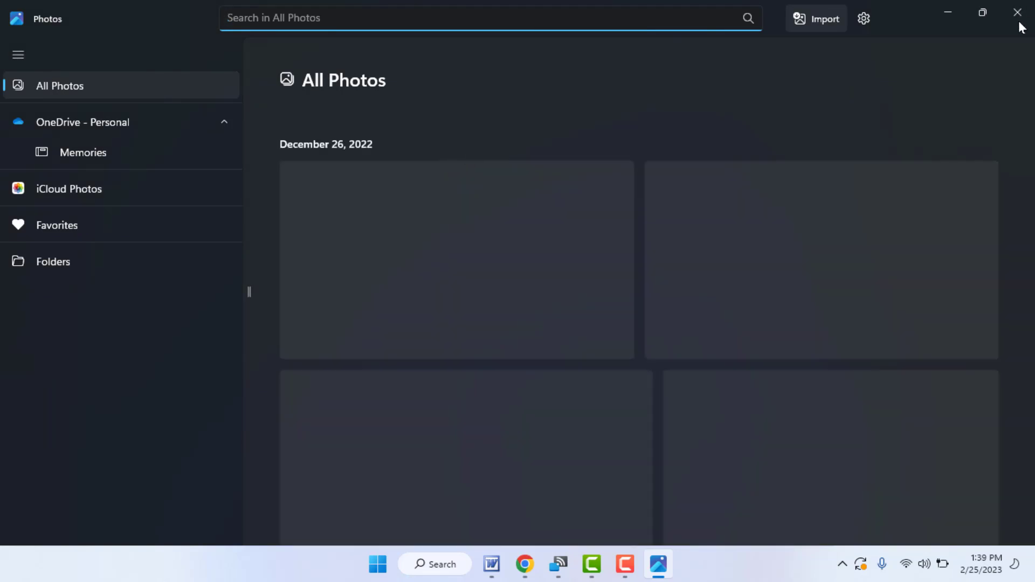
click(1022, 18)
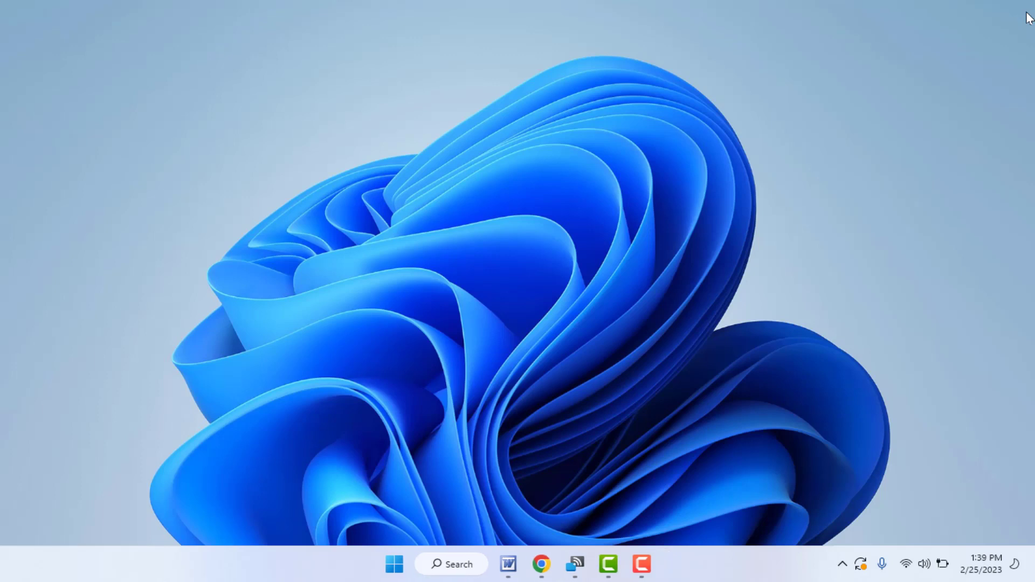
key(super+i)
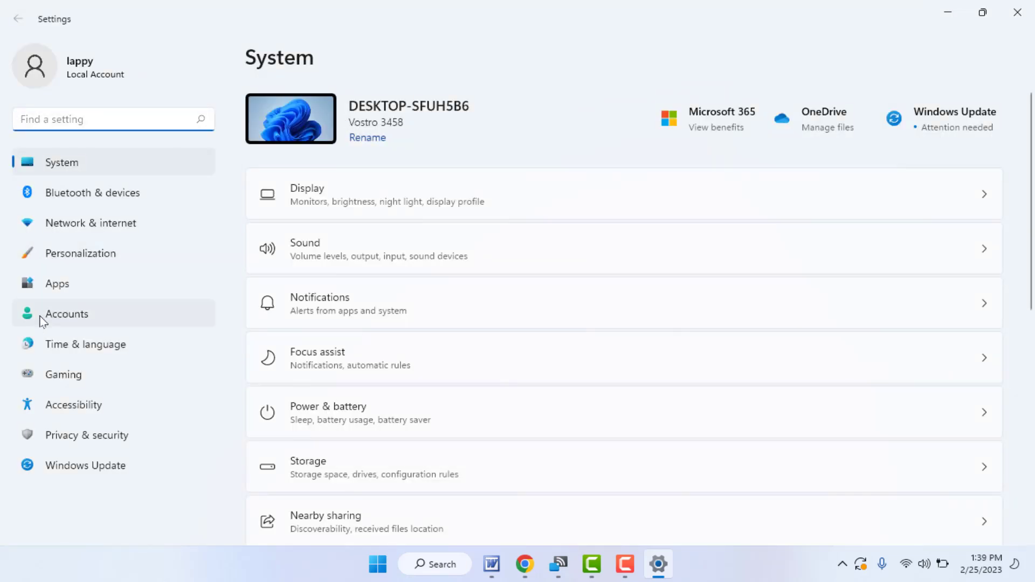
- Go to Apps > Default apps and scroll the app list down to Photos
click(74, 286)
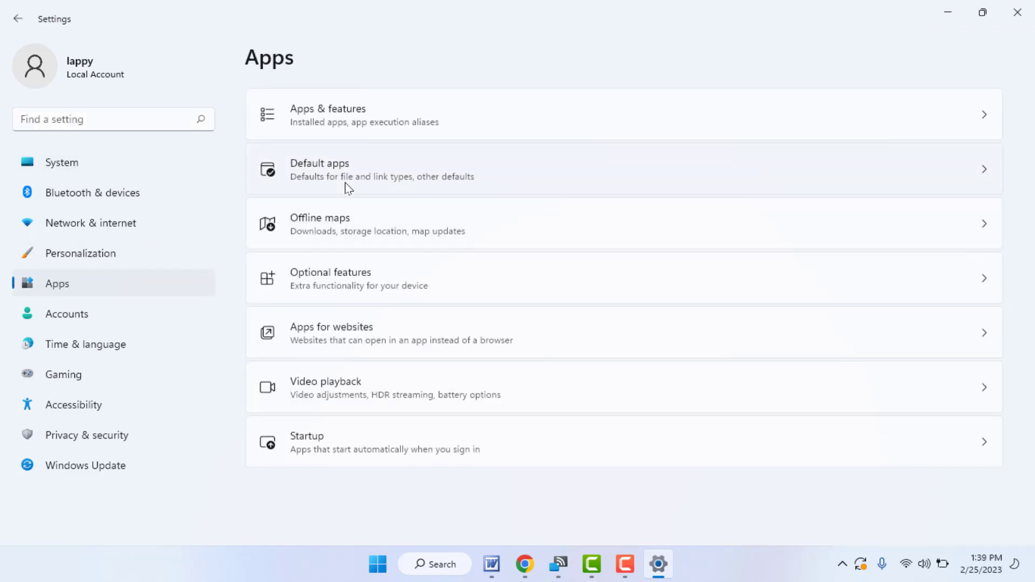
click(345, 183)
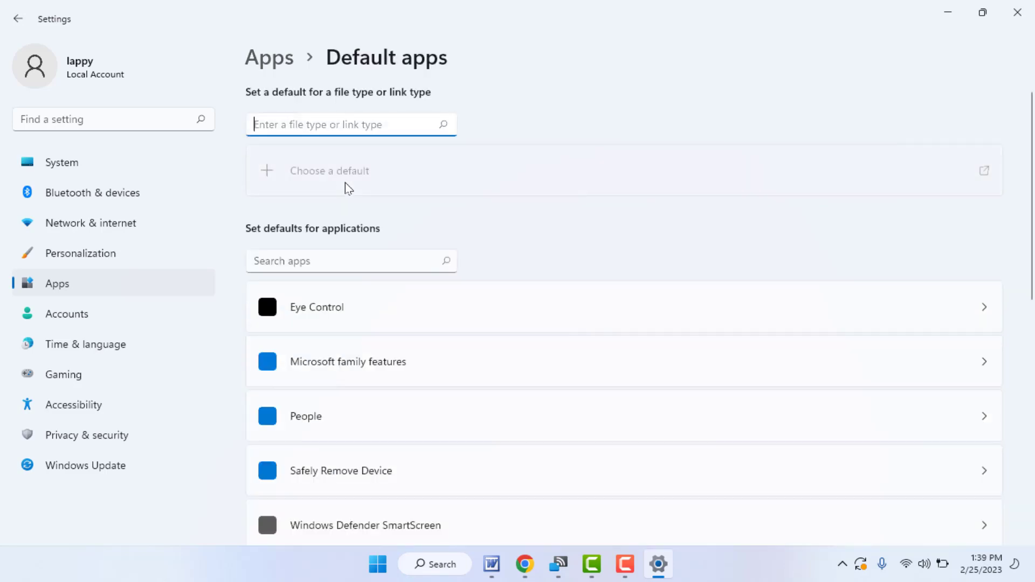
scroll(360, 326, down, 5)
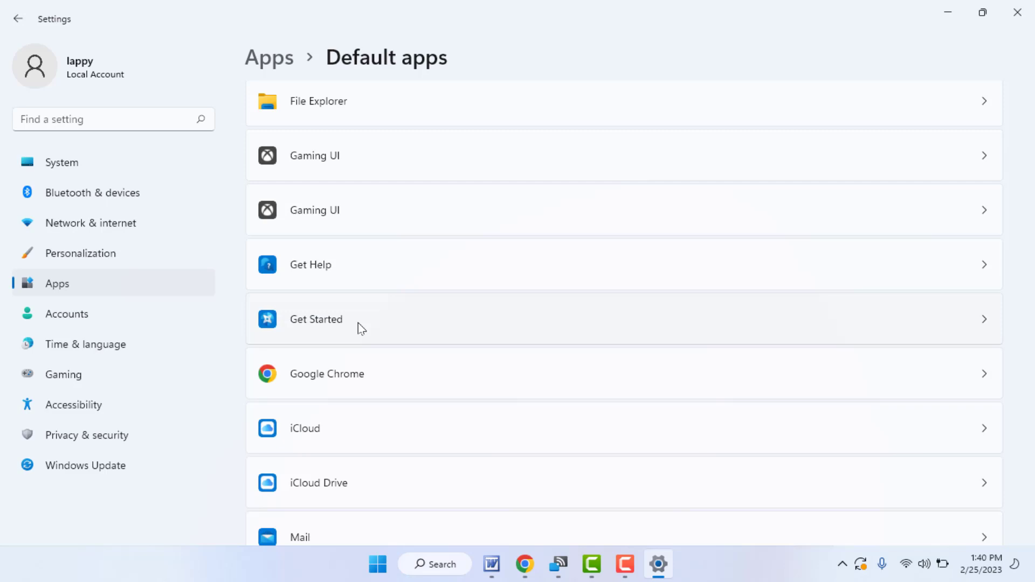
scroll(357, 323, down, 5)
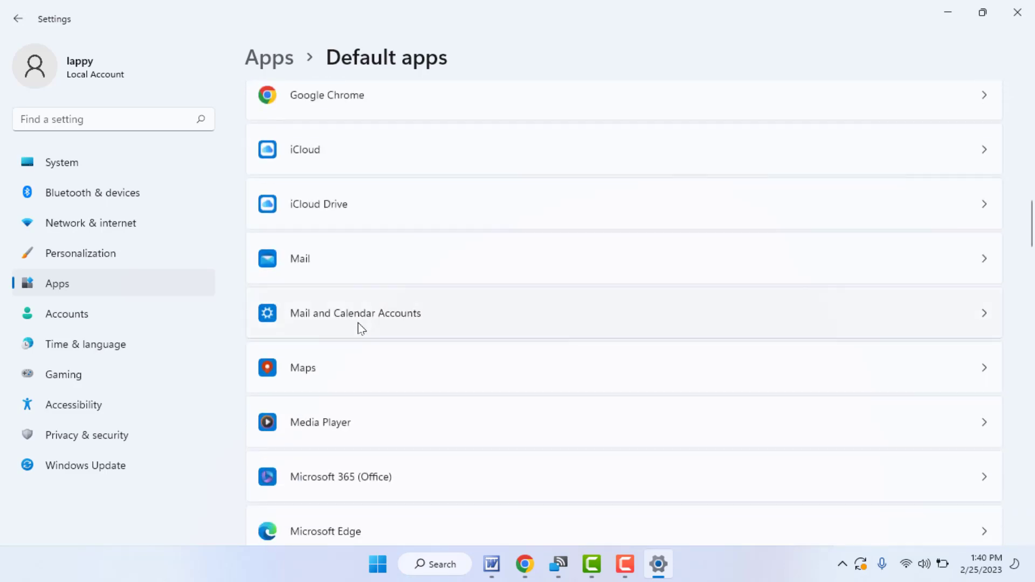
scroll(359, 327, down, 5)
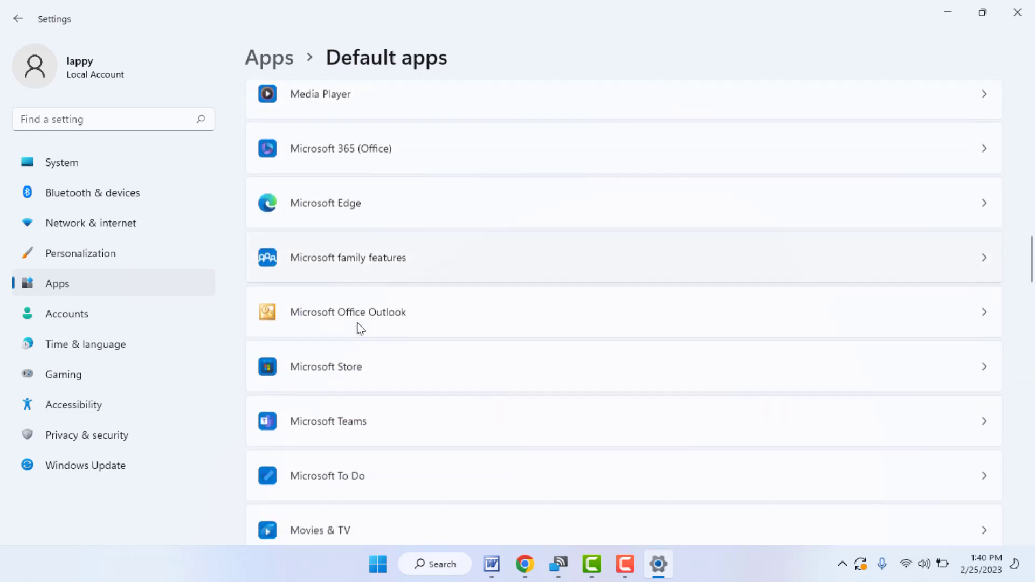
scroll(359, 328, down, 1)
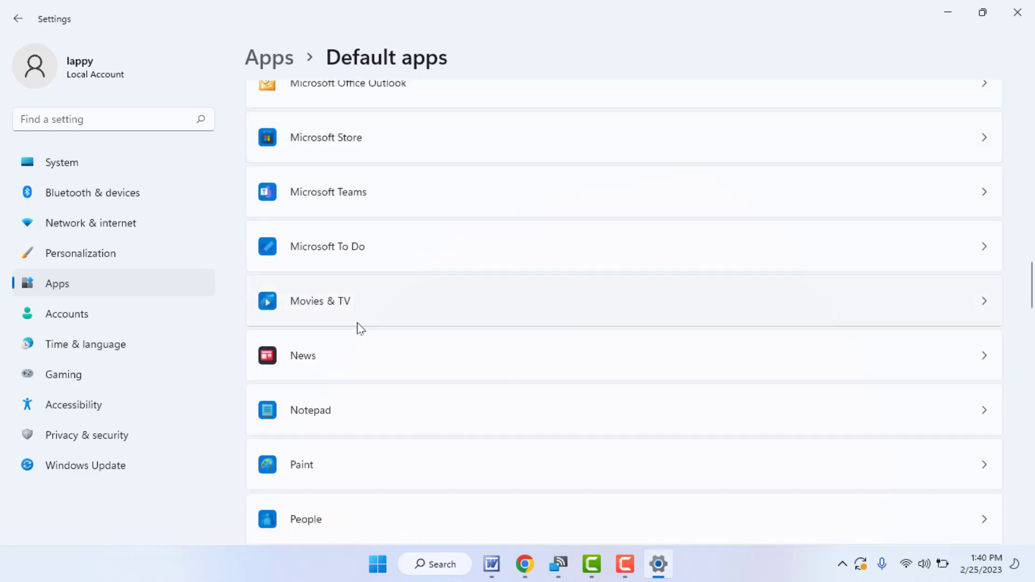
scroll(361, 329, down, 2)
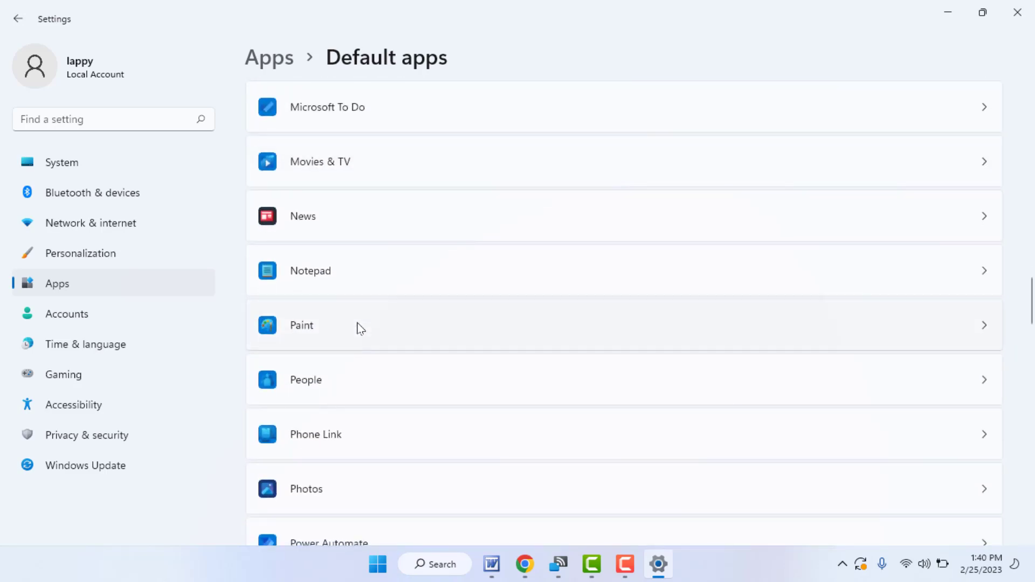
scroll(358, 326, down, 1)
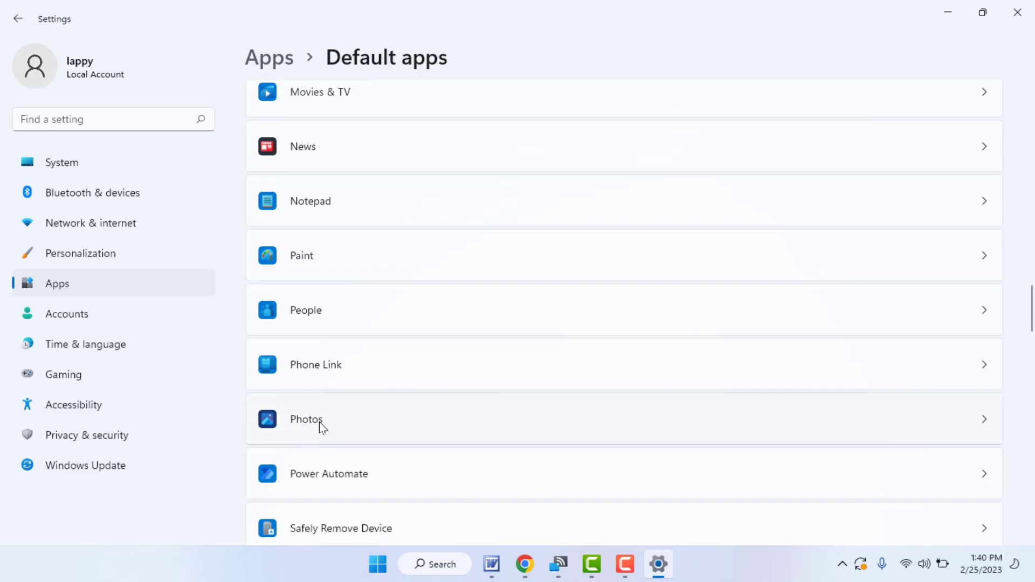
- Open Photos in Default apps and look through its list of associated file types
click(321, 423)
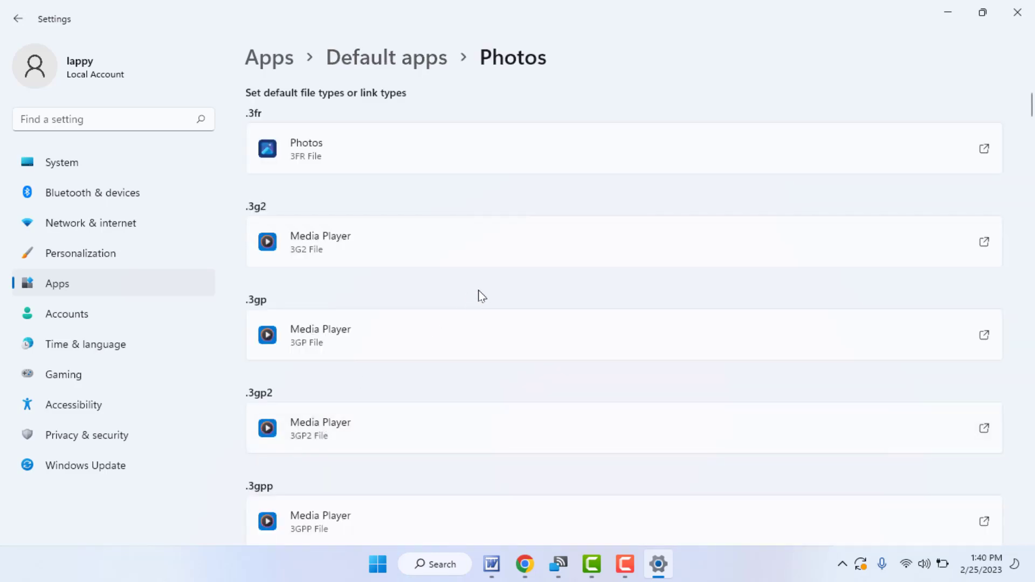
scroll(479, 295, down, 1)
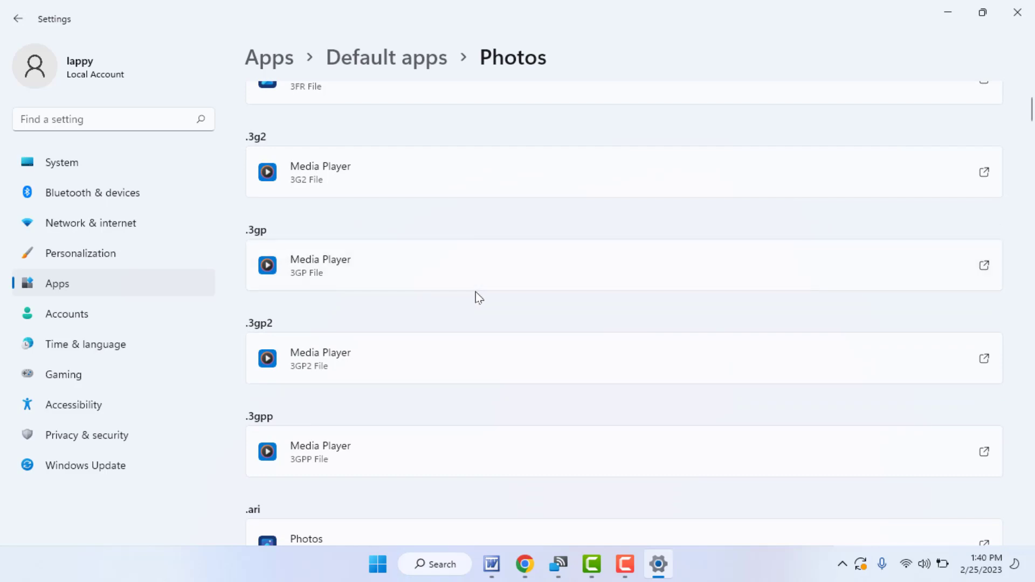
scroll(475, 294, down, 2)
scroll(475, 294, down, 2)
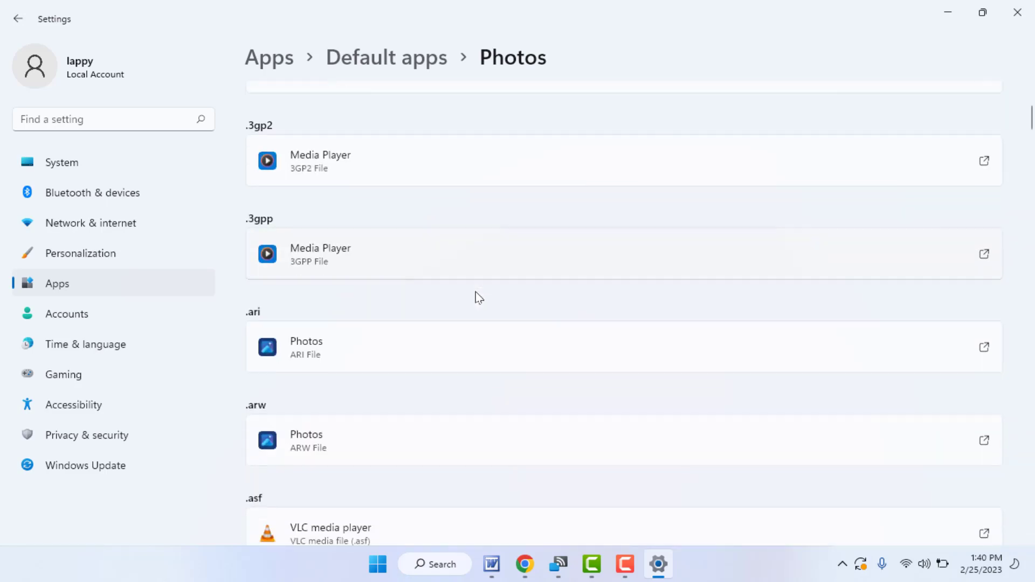
scroll(475, 292, down, 2)
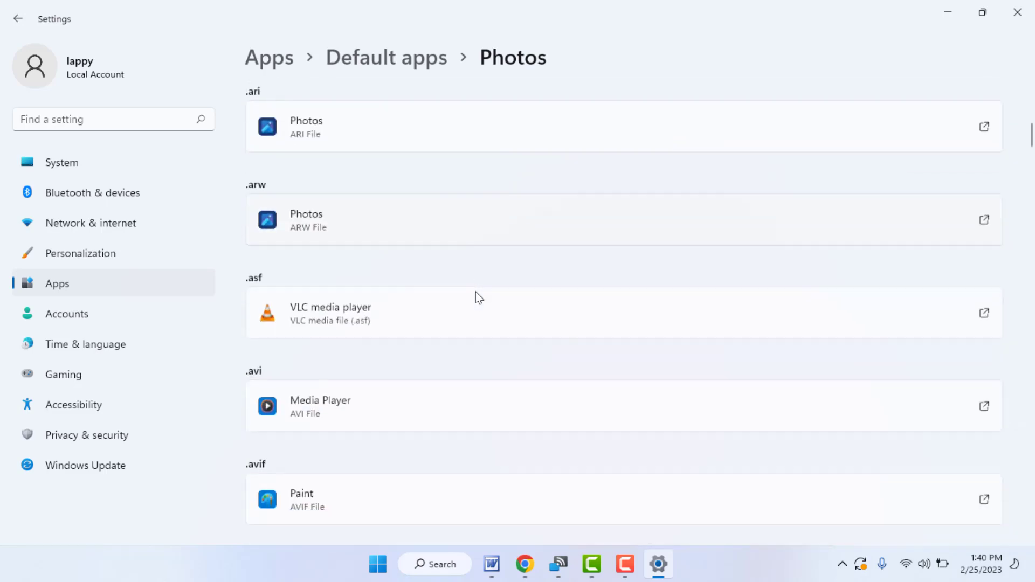
scroll(475, 292, down, 2)
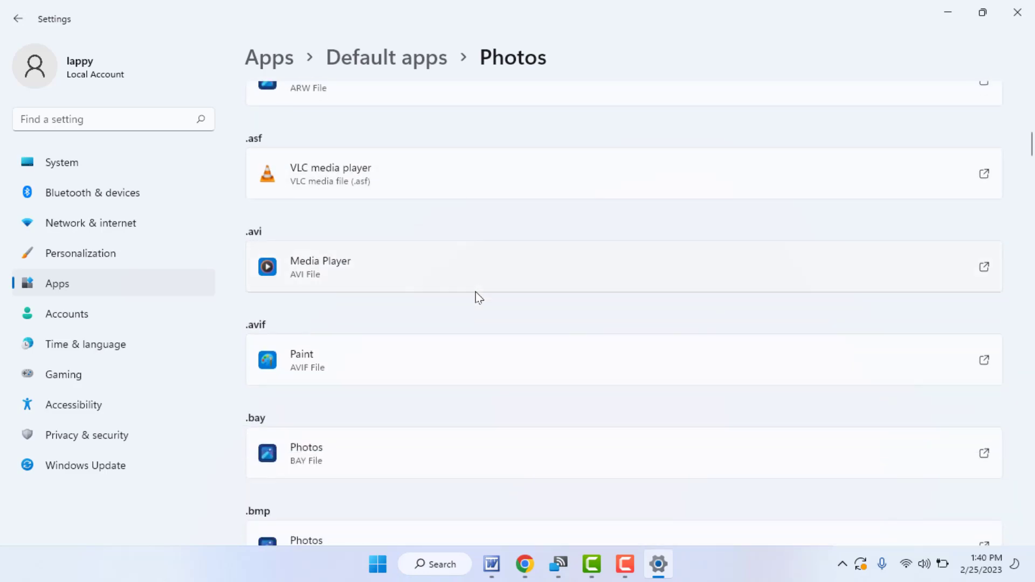
scroll(475, 292, up, 5)
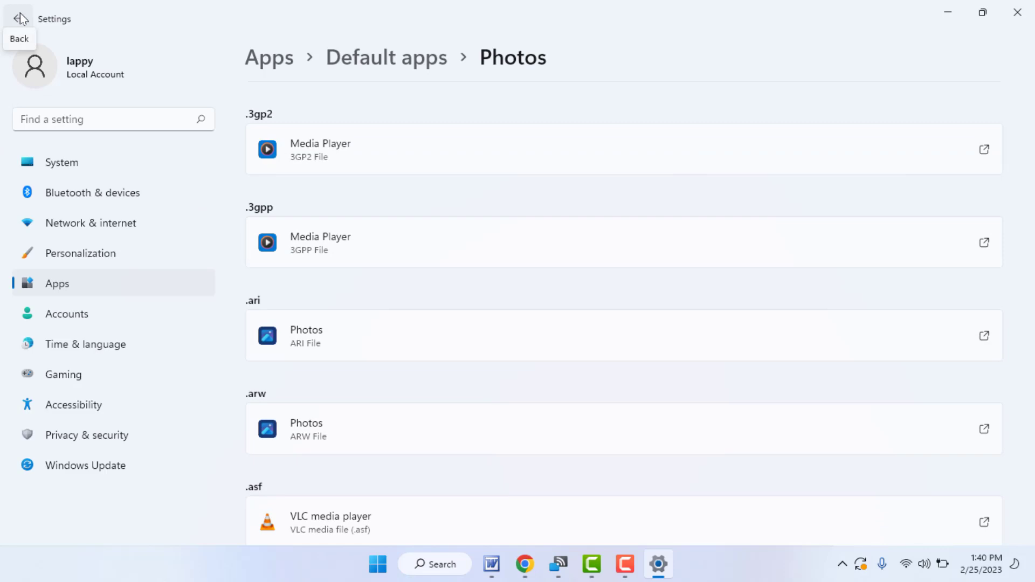
- Return to Default apps, then to the main Apps page
click(20, 19)
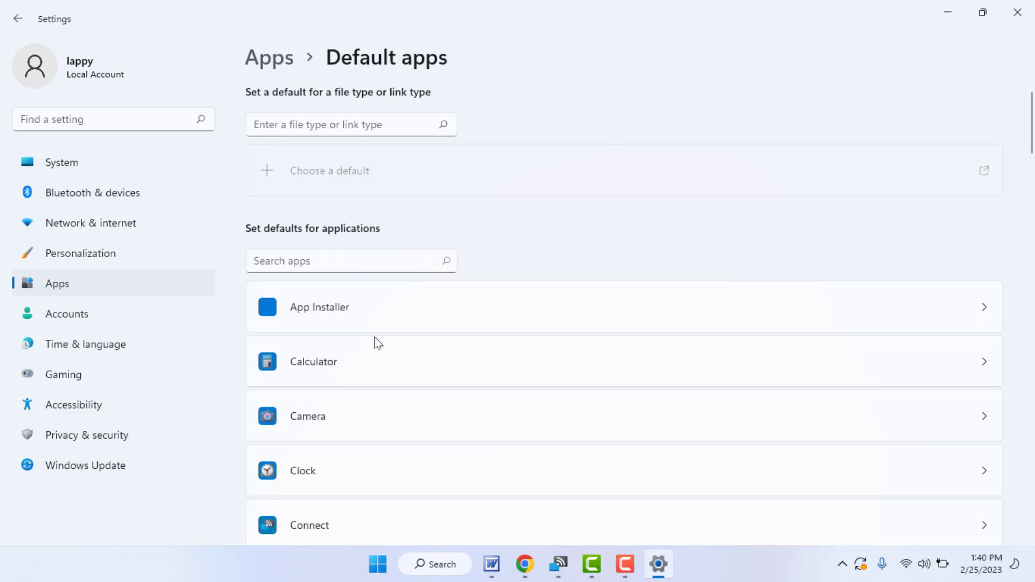
scroll(372, 345, down, 5)
scroll(369, 344, down, 10)
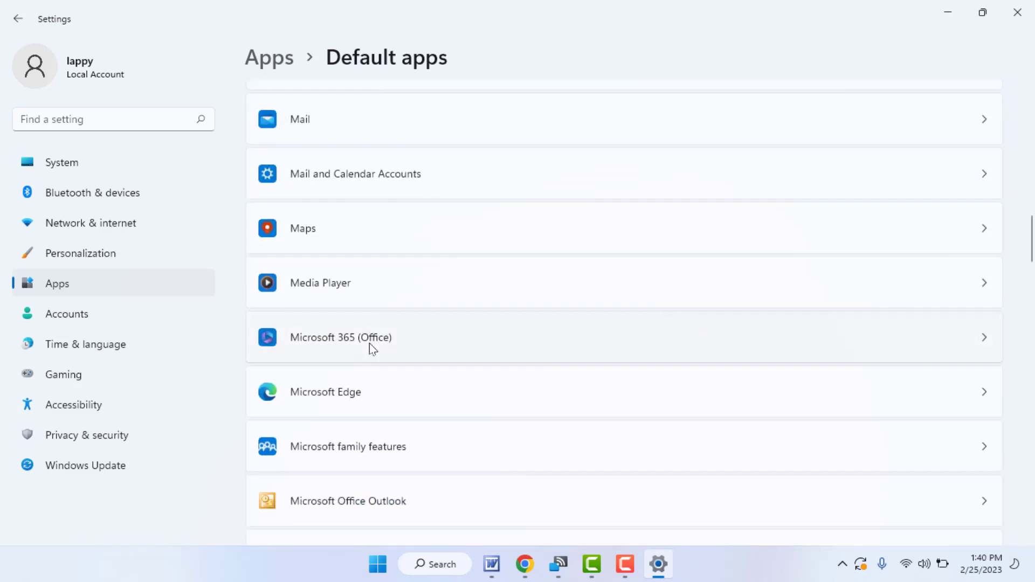
scroll(370, 344, down, 8)
click(113, 285)
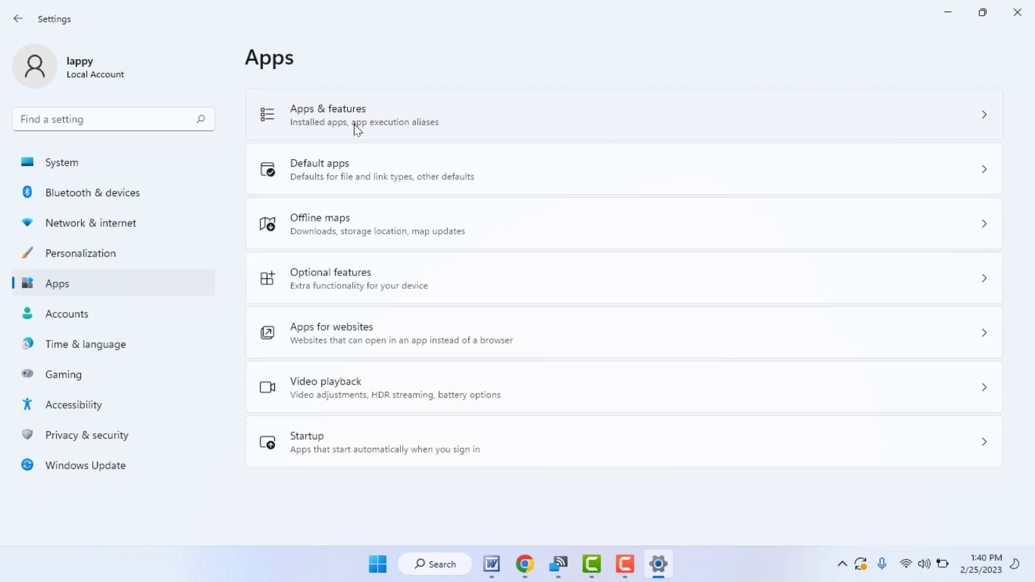
- Open Apps & features and show the ⋮ options menu for Microsoft Photos
click(355, 125)
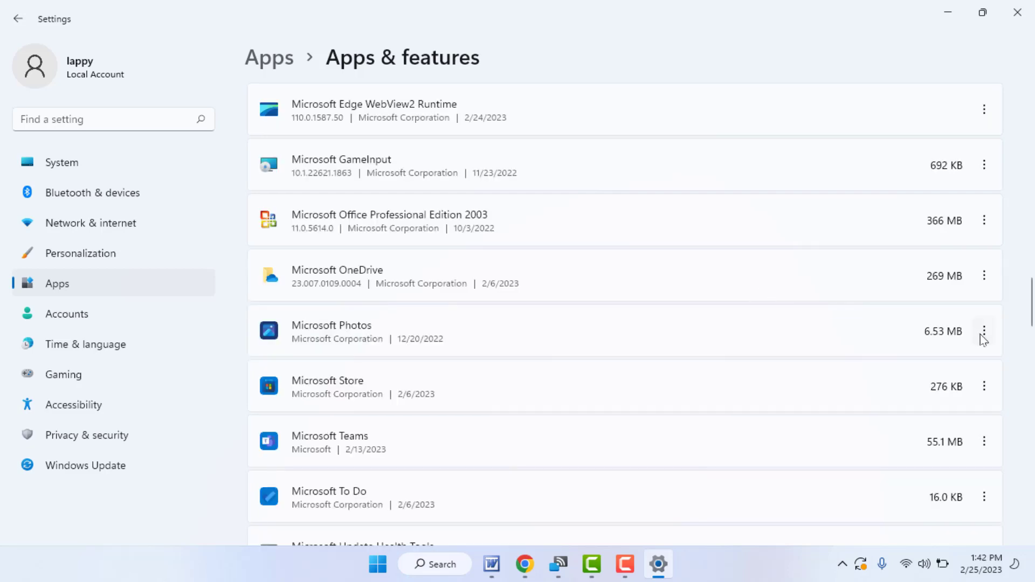
click(992, 335)
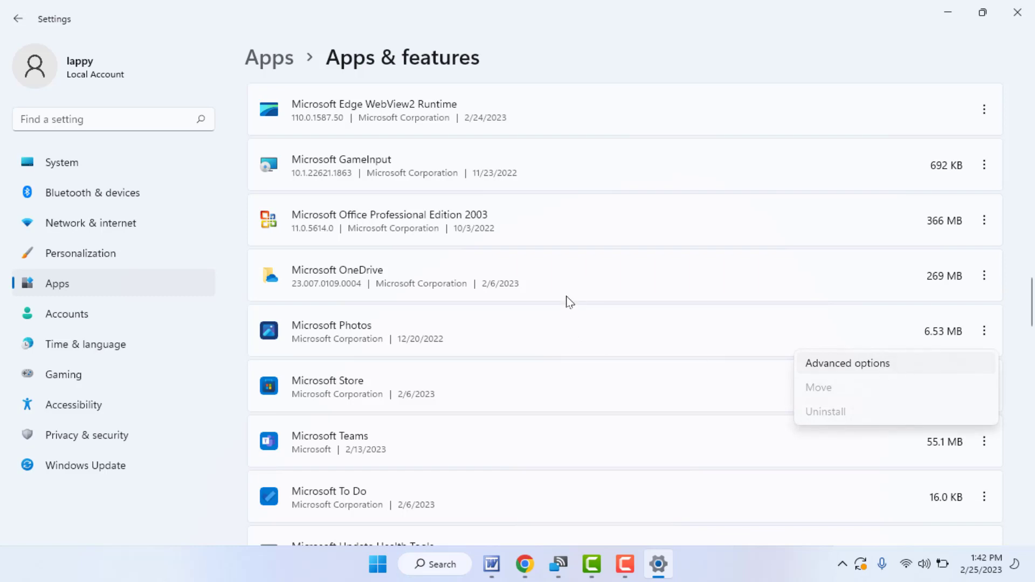
- View the Repair and Reset options in Microsoft Photos' Advanced options, then go to Windows Update
click(835, 377)
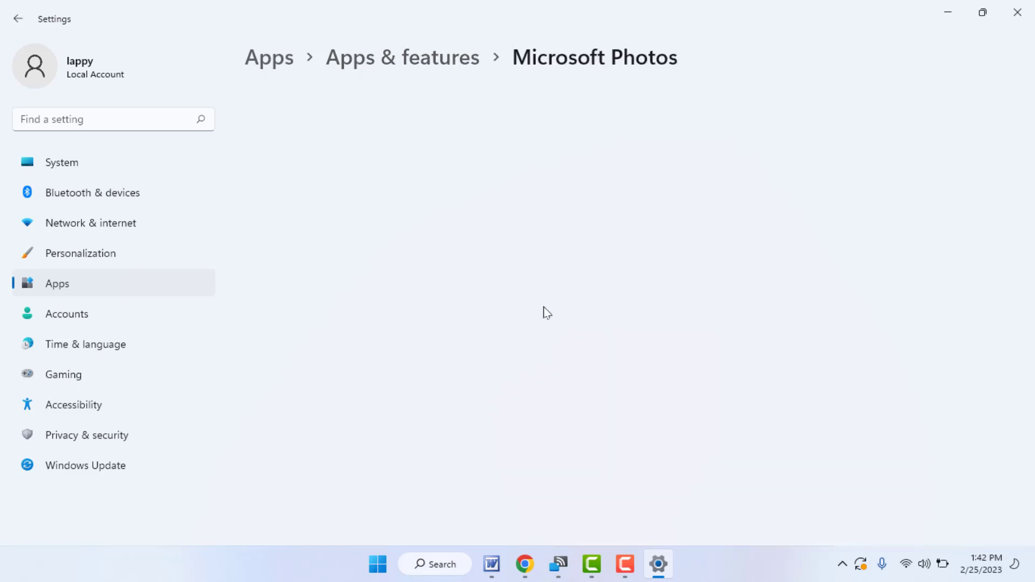
scroll(318, 294, down, 5)
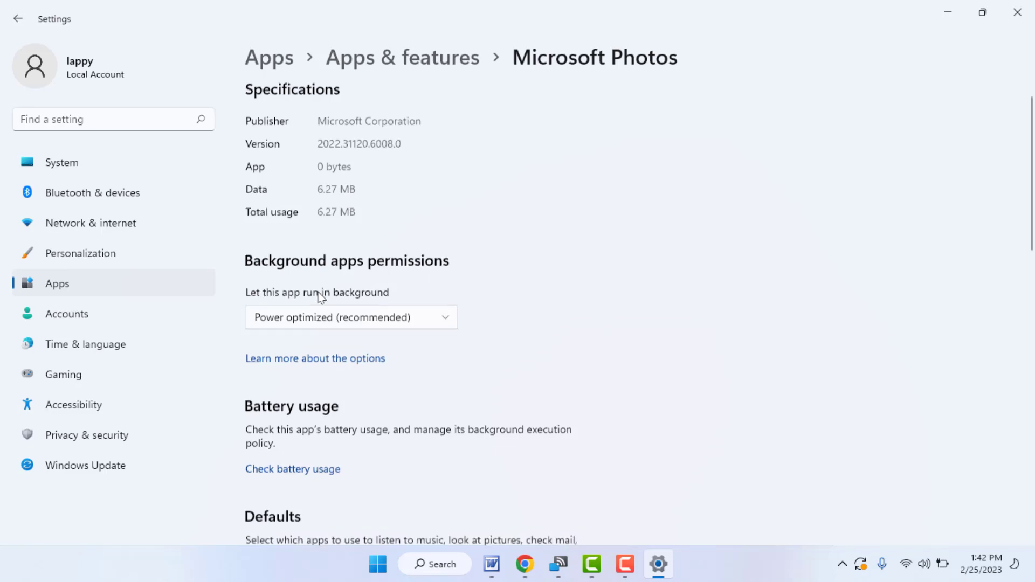
scroll(318, 295, down, 4)
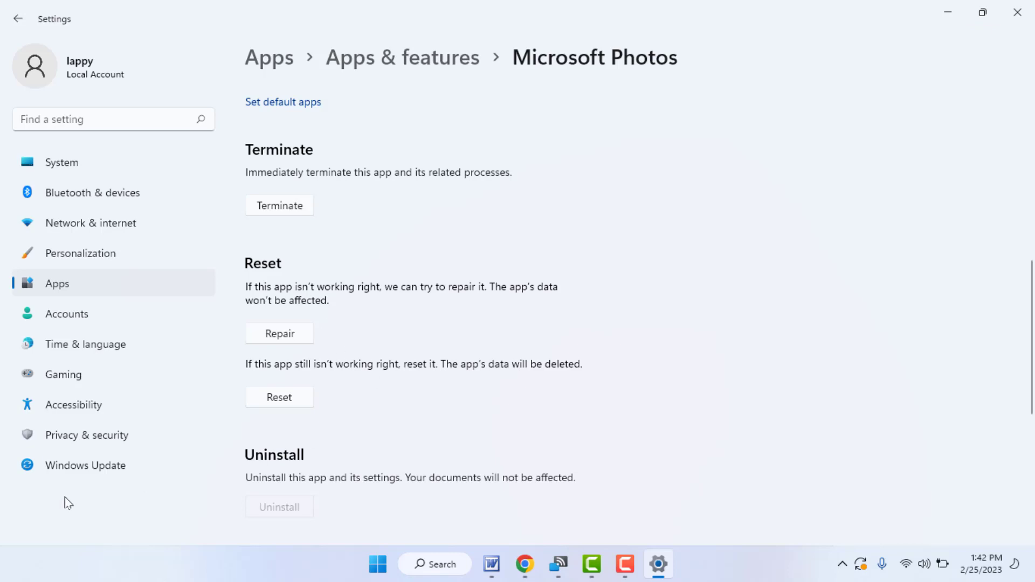
click(112, 476)
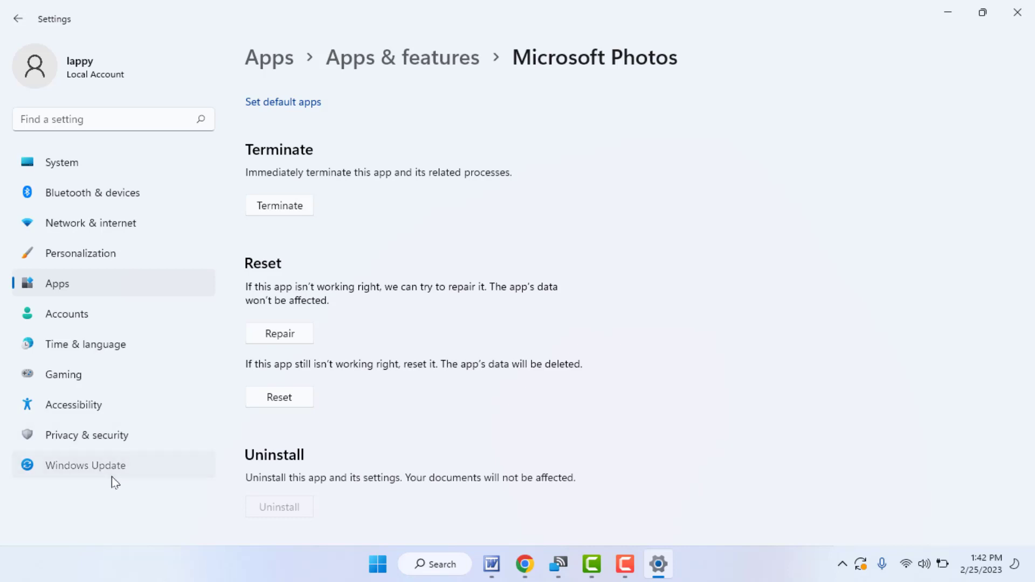